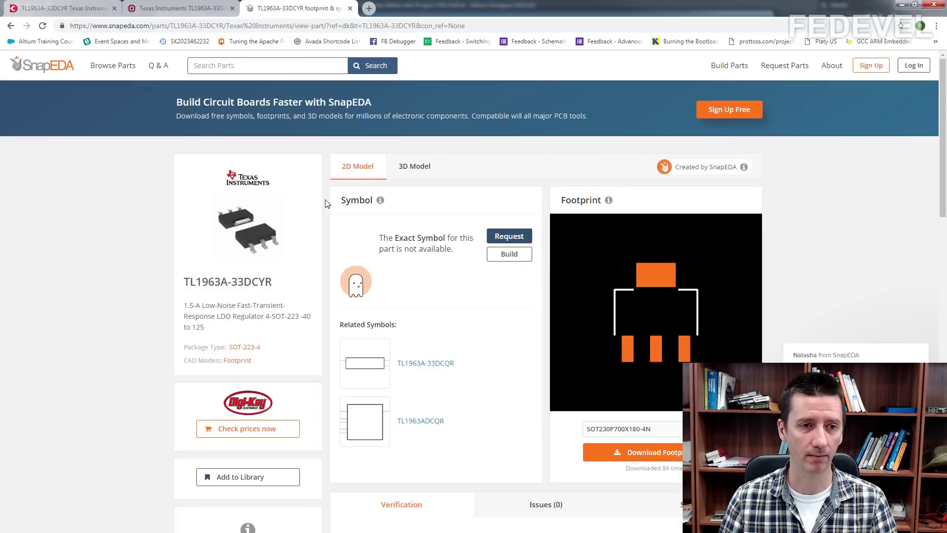
Step: Bring up the Ultra Librarian page for the TL1963A-33DCYR regulator
{"action": "left_click", "coordinate": [178, 8]}
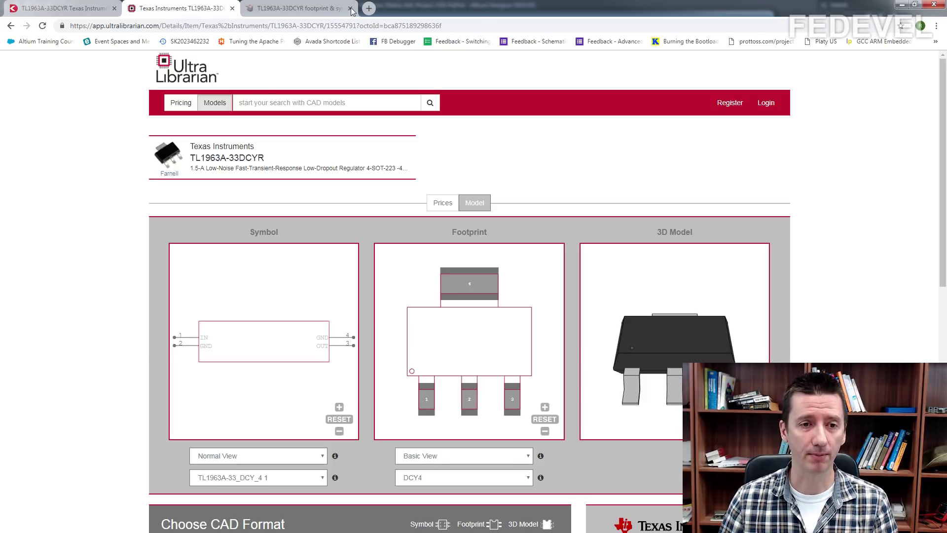
Step: Compare the SnapEDA and Ultra Librarian TL1963A-33DCYR pages, then minimize the browser
{"action": "left_click", "coordinate": [309, 9]}
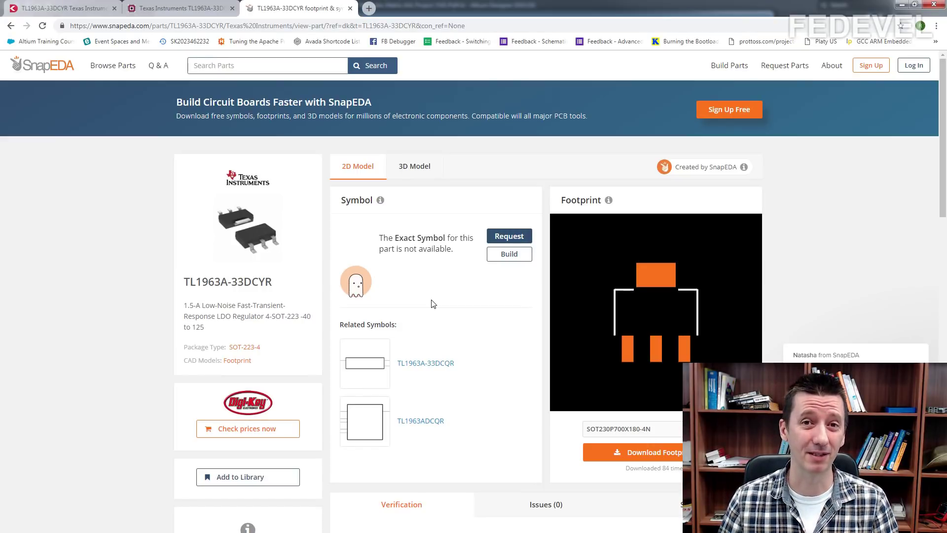
{"action": "left_click", "coordinate": [174, 9]}
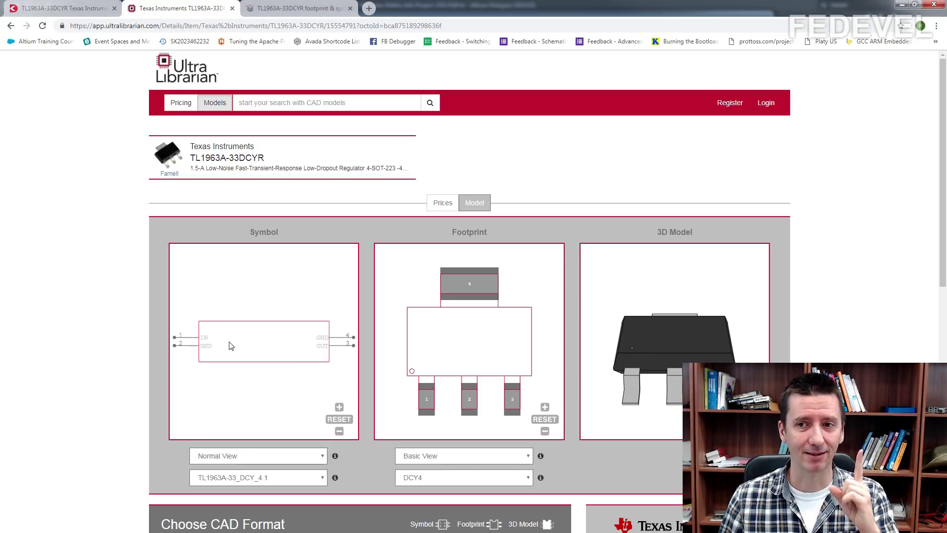
{"action": "left_click", "coordinate": [900, 7]}
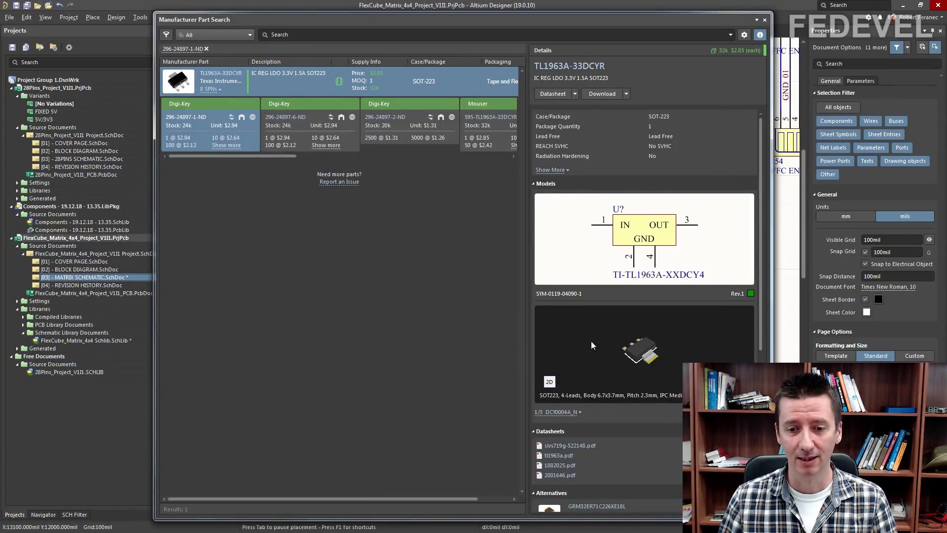
Step: Toggle the regulator preview between 2D footprint and 3D body, and review the Download options
{"action": "left_click", "coordinate": [555, 381]}
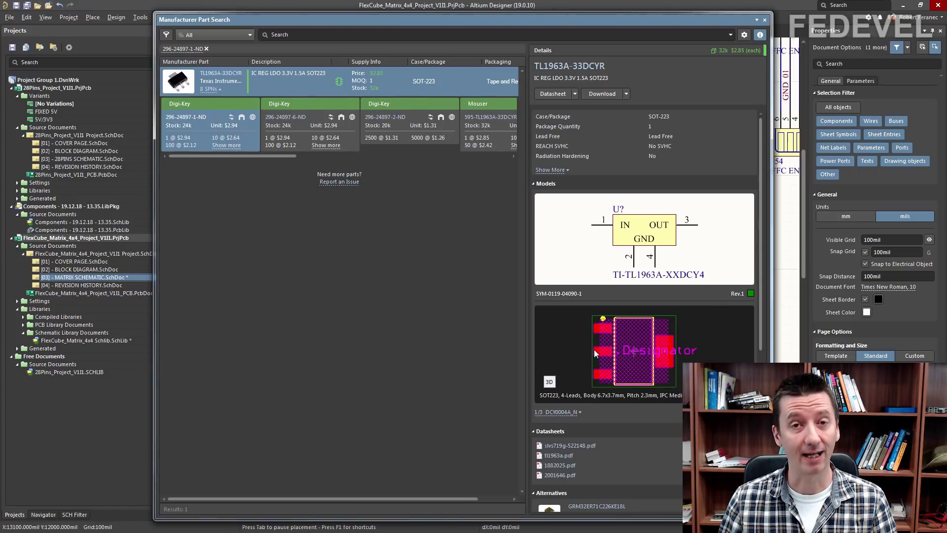
{"action": "left_click", "coordinate": [551, 381]}
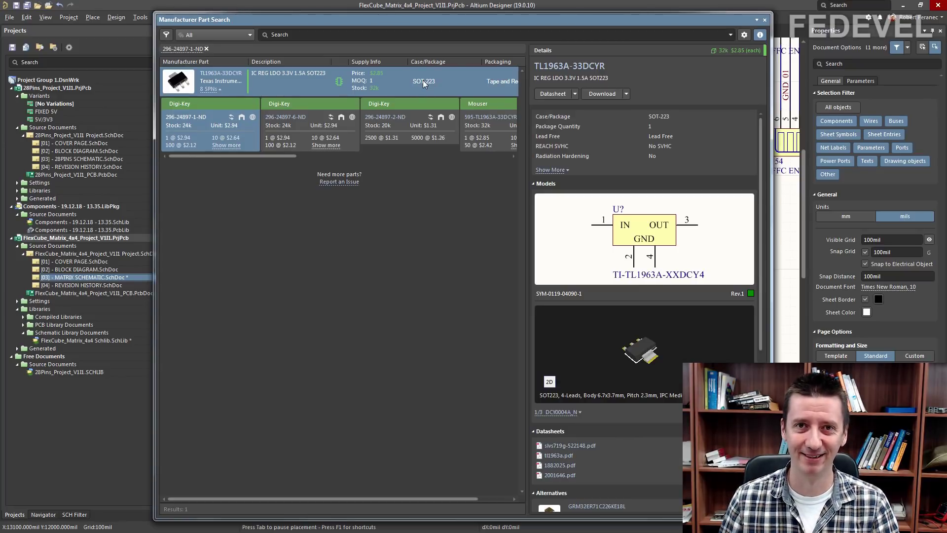
{"action": "left_click", "coordinate": [625, 94]}
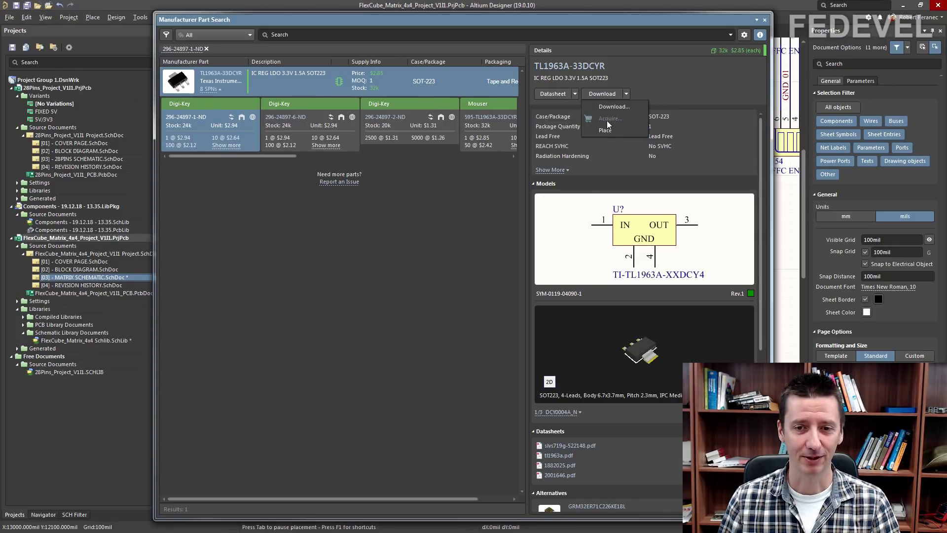
{"action": "left_click", "coordinate": [589, 6]}
Step: Shift the part search window to glimpse the schematic, then preview the 2D footprint
{"action": "left_click_drag", "start_coordinate": [593, 26], "coordinate": [606, 238]}
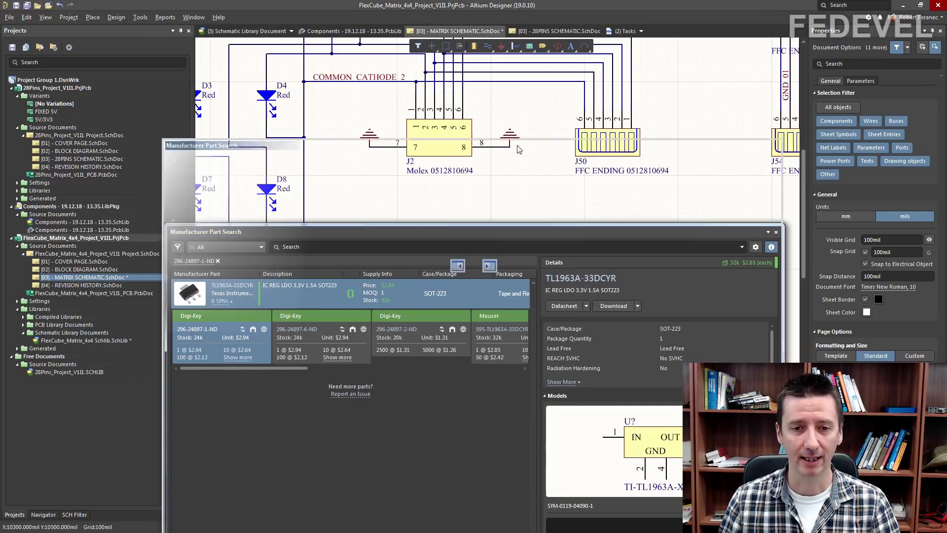
{"action": "left_click_drag", "start_coordinate": [274, 234], "coordinate": [262, 57]}
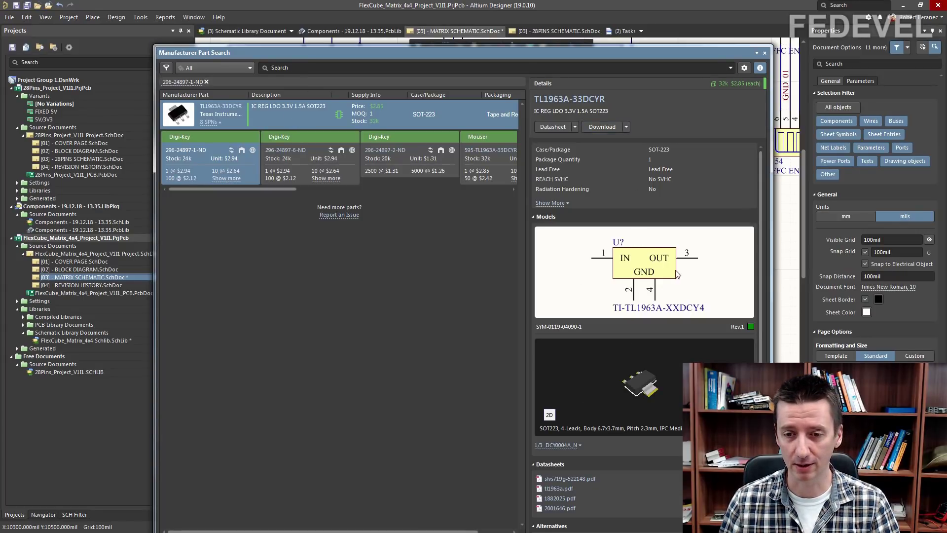
{"action": "left_click", "coordinate": [549, 415]}
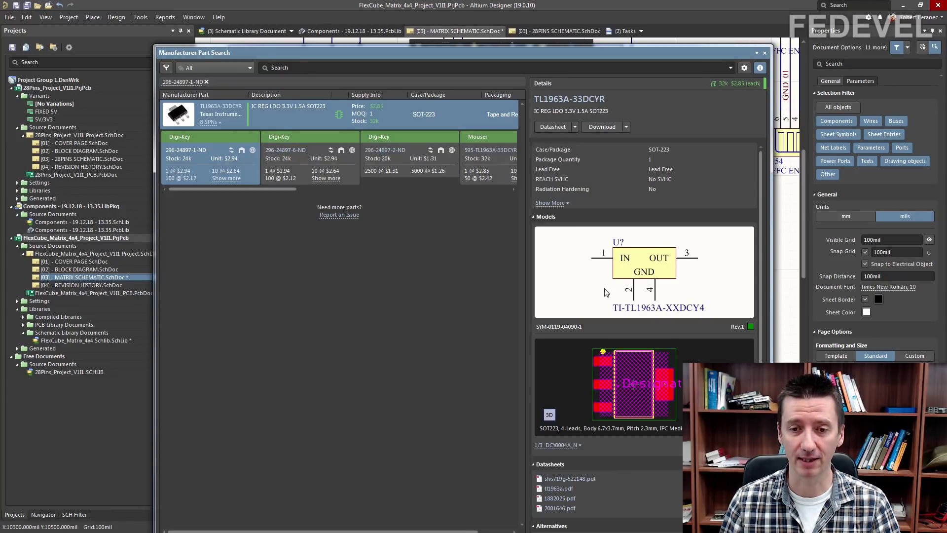
Step: Place regulator U? between the Molex connectors using Download ▸ Place
{"action": "left_click", "coordinate": [626, 127]}
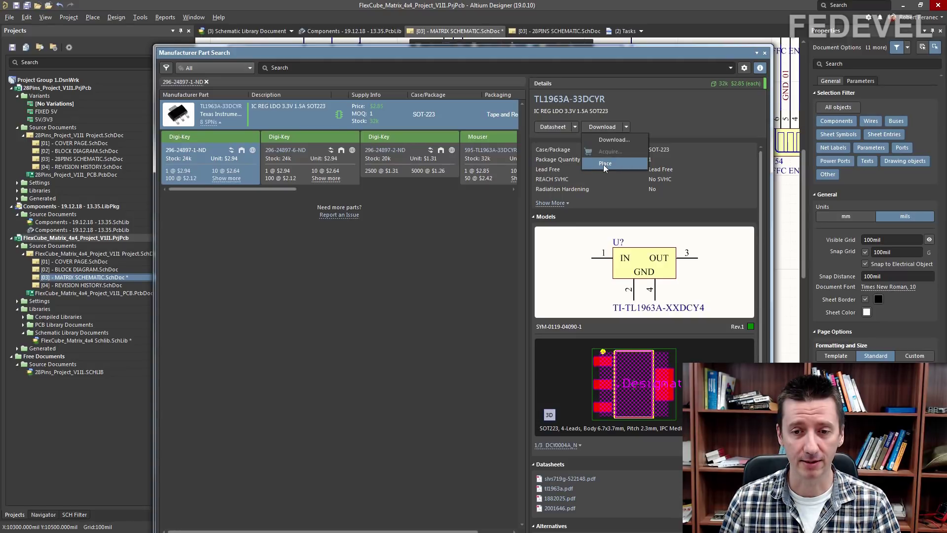
{"action": "left_click", "coordinate": [603, 165]}
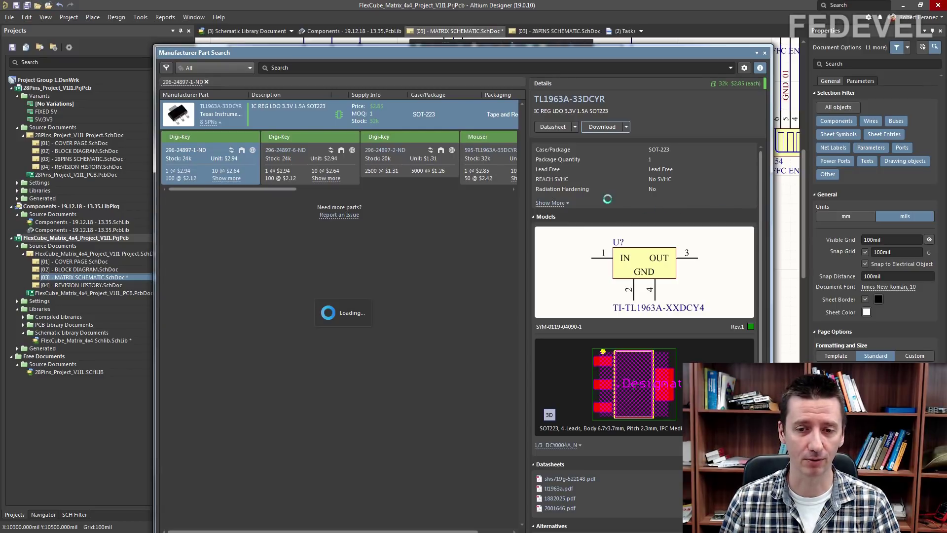
{"action": "left_click", "coordinate": [571, 186]}
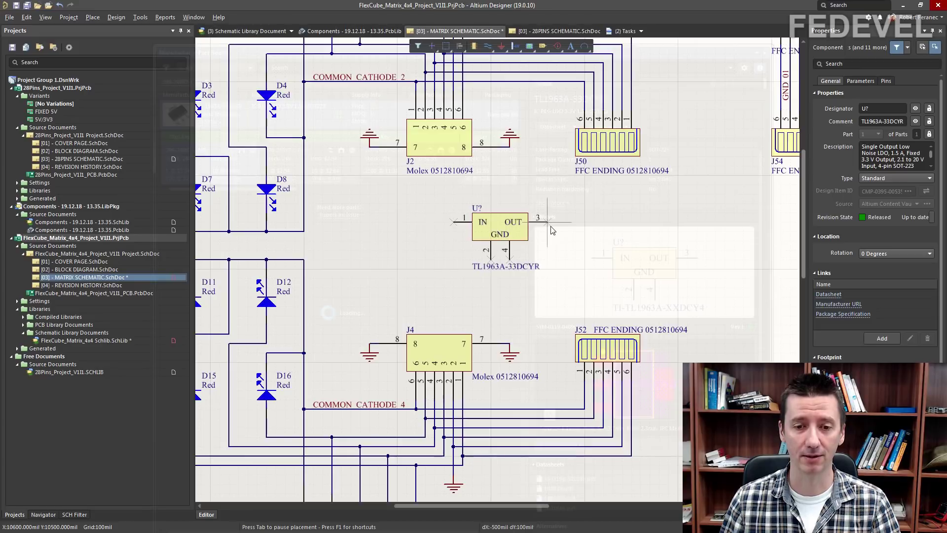
{"action": "left_click", "coordinate": [548, 223]}
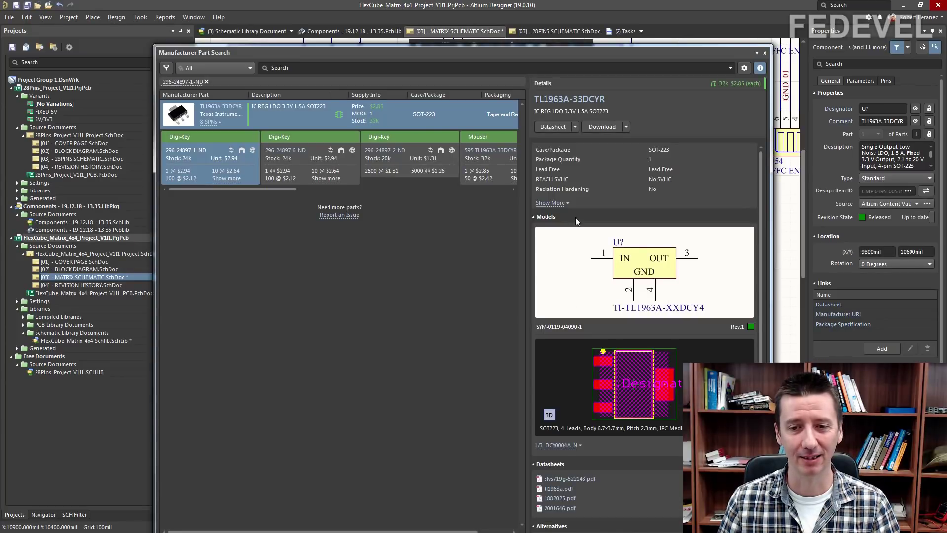
Step: Drag along the top of the workspace after dropping the regulator
{"action": "left_click_drag", "start_coordinate": [497, 56], "coordinate": [589, 52]}
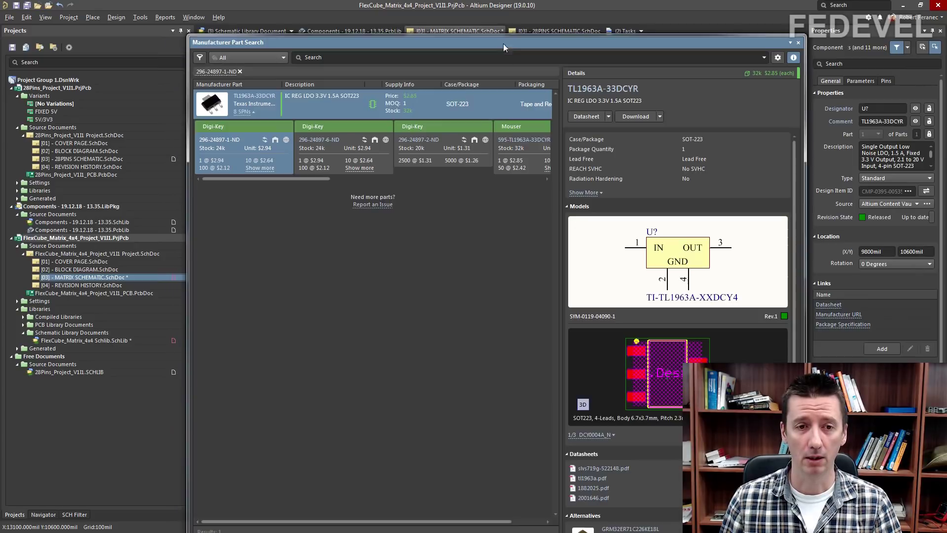
Step: Reopen the TL1963A-33DCYR part search details from the right-side panel tab
{"action": "left_click", "coordinate": [927, 203]}
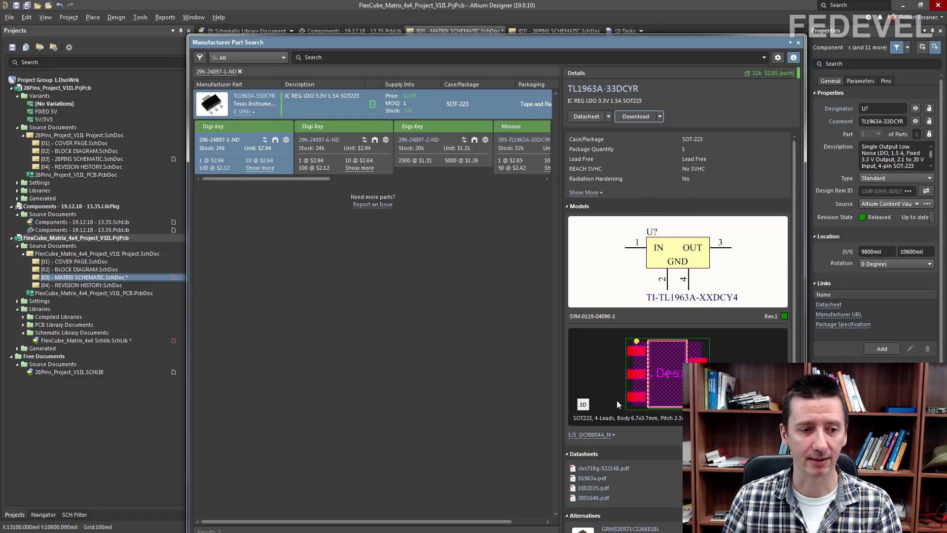
Step: Open the FlexCube_Matrix_4x4 schematic library's component list and move the part search panel aside
{"action": "left_click", "coordinate": [105, 340]}
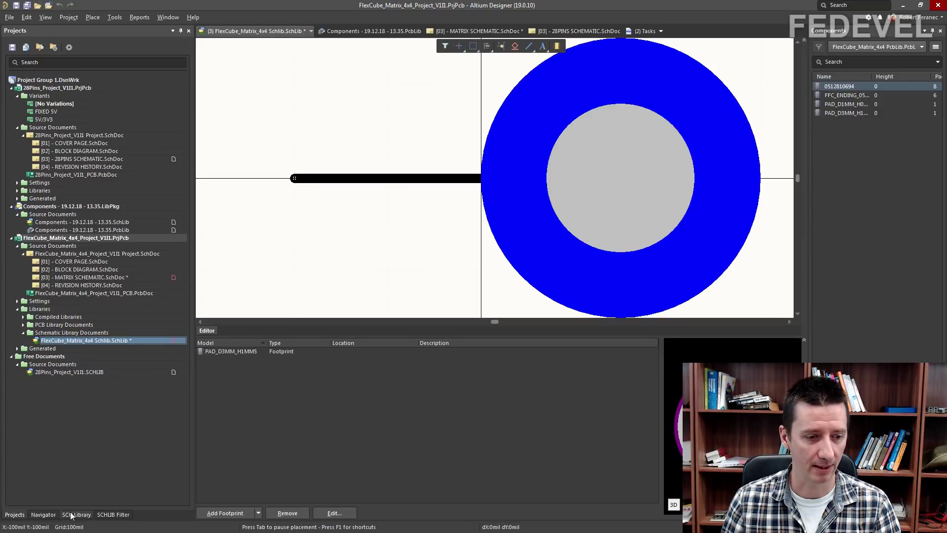
{"action": "left_click", "coordinate": [76, 514]}
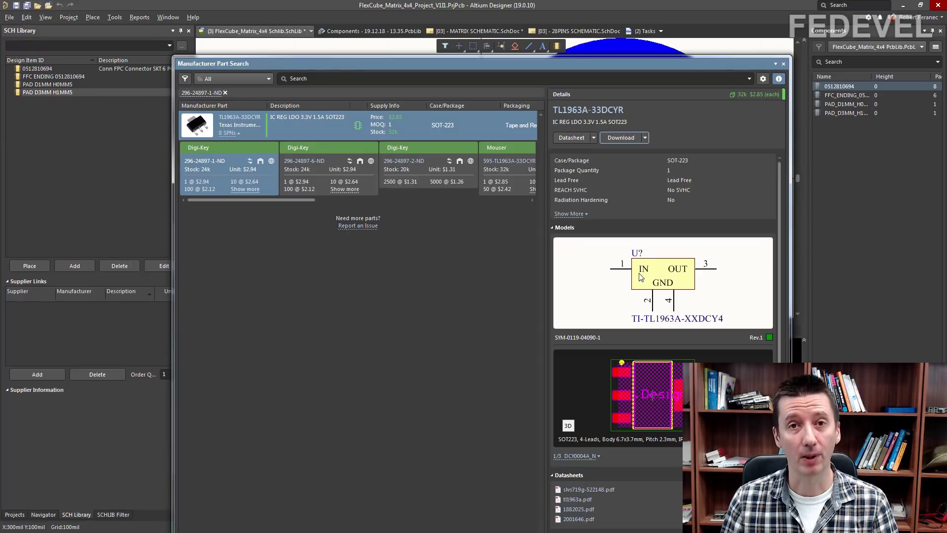
{"action": "mouse_move", "coordinate": [485, 65]}
{"action": "left_mouse_down"}
{"action": "mouse_move", "coordinate": [479, 52]}
{"action": "mouse_move", "coordinate": [925, 118]}
{"action": "left_mouse_up"}
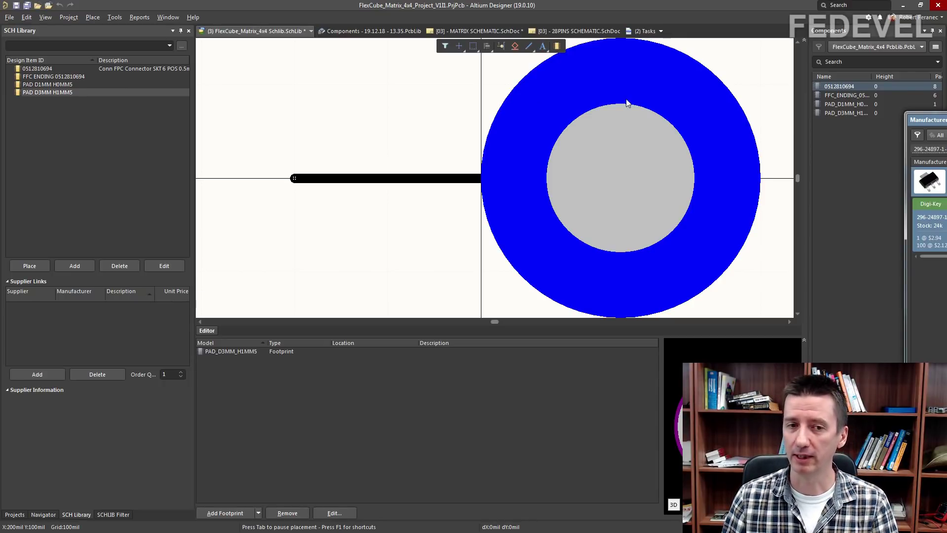
Step: Open FlexCube_Matrix_4x4 PcbLib.PcbLib from the project's PCB Library Documents
{"action": "left_click", "coordinate": [15, 514]}
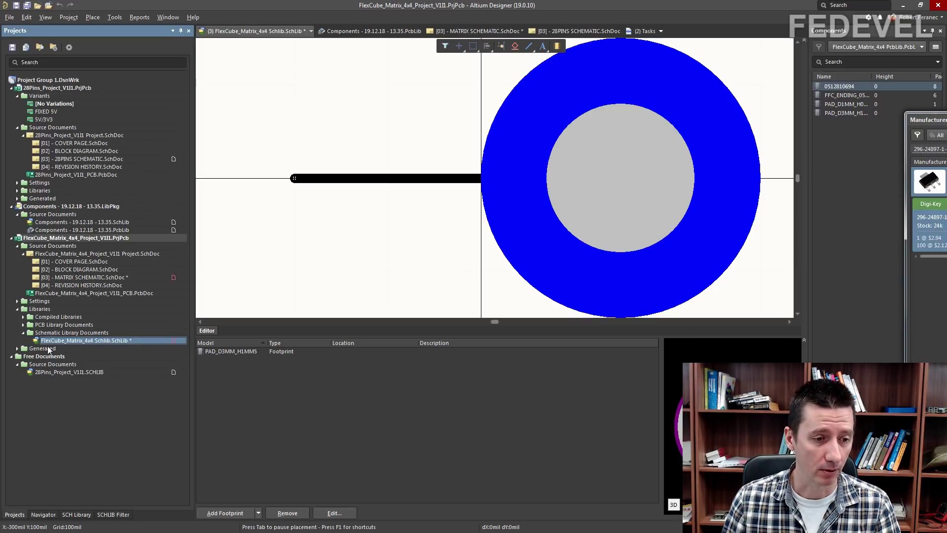
{"action": "left_click", "coordinate": [27, 325]}
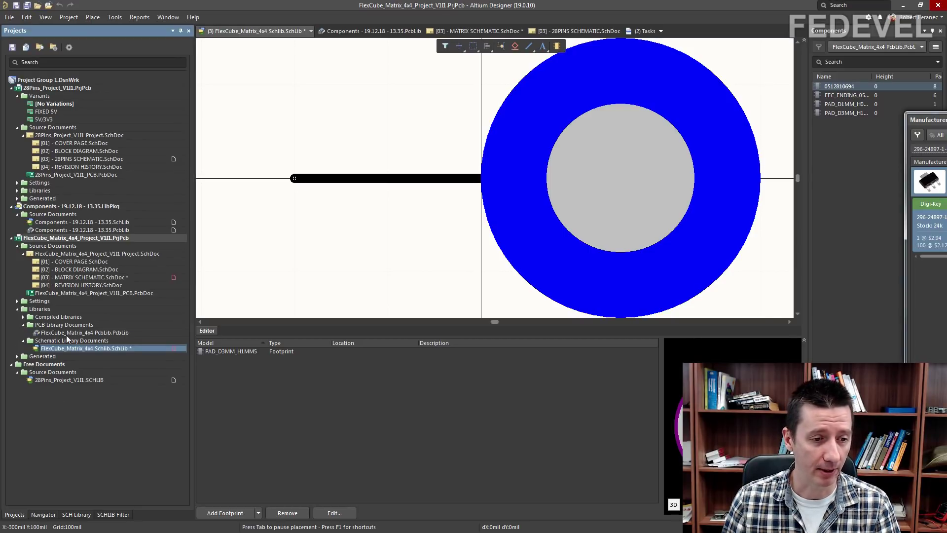
{"action": "double_click", "coordinate": [66, 333]}
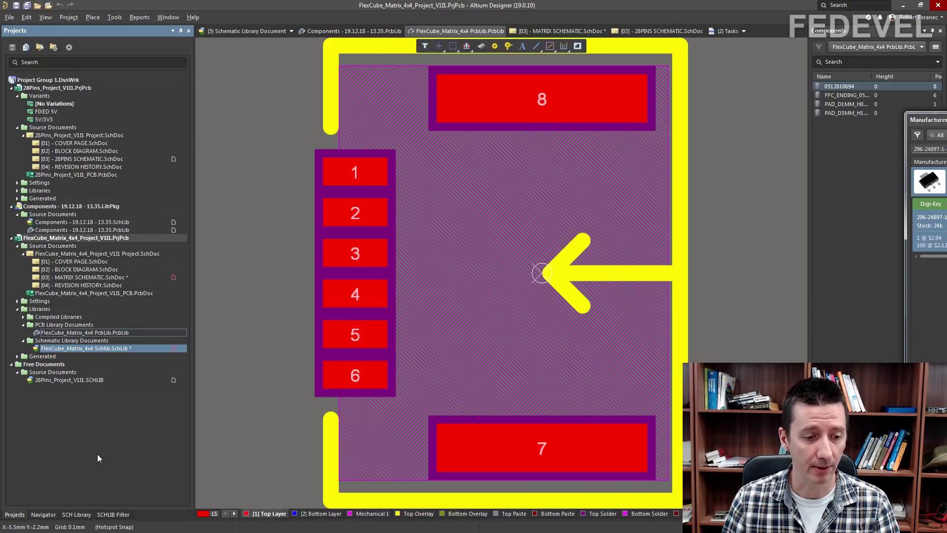
Step: List the PCB Library footprints, then dock and re-float the part search panel over the canvas
{"action": "left_click", "coordinate": [77, 514]}
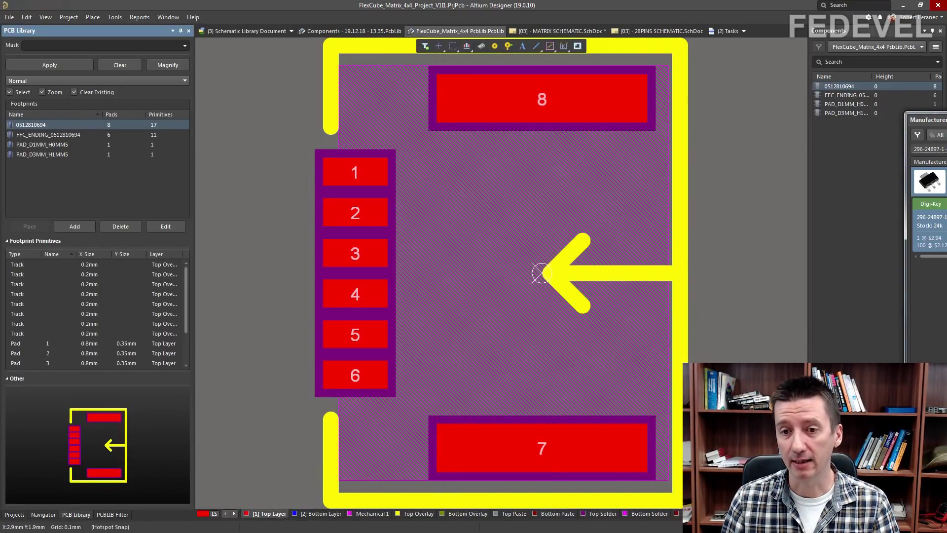
{"action": "mouse_move", "coordinate": [929, 120]}
{"action": "left_mouse_down"}
{"action": "mouse_move", "coordinate": [542, 104]}
{"action": "mouse_move", "coordinate": [397, 68]}
{"action": "left_mouse_up"}
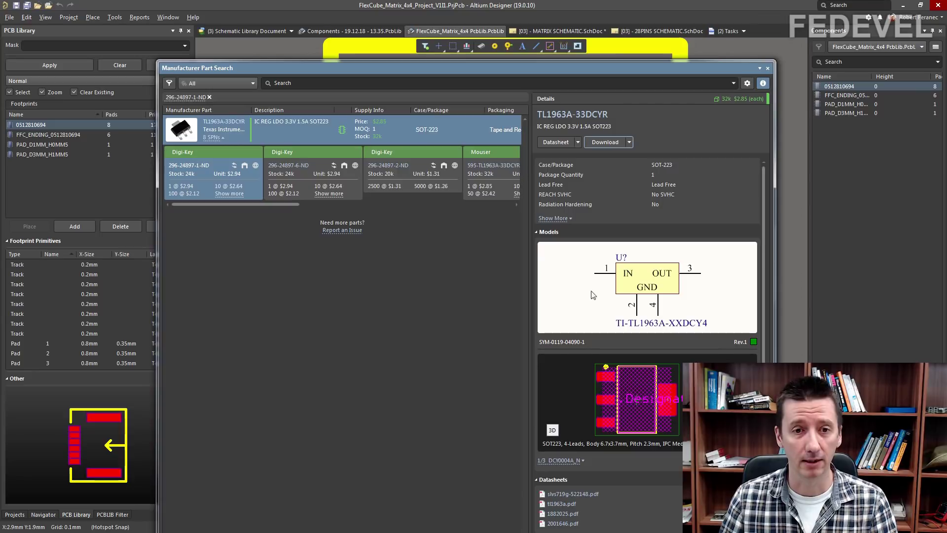
{"action": "double_click", "coordinate": [418, 68]}
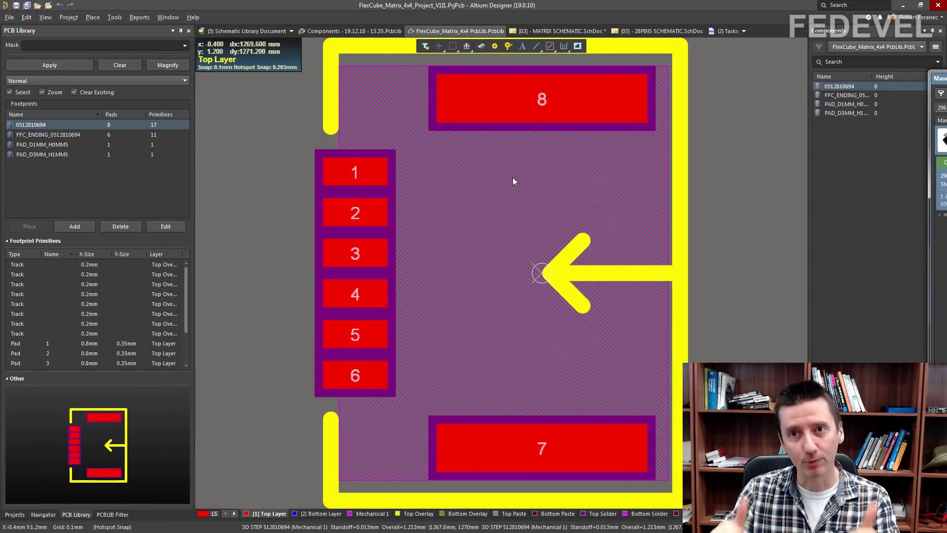
{"action": "left_click_drag", "start_coordinate": [938, 78], "coordinate": [438, 37]}
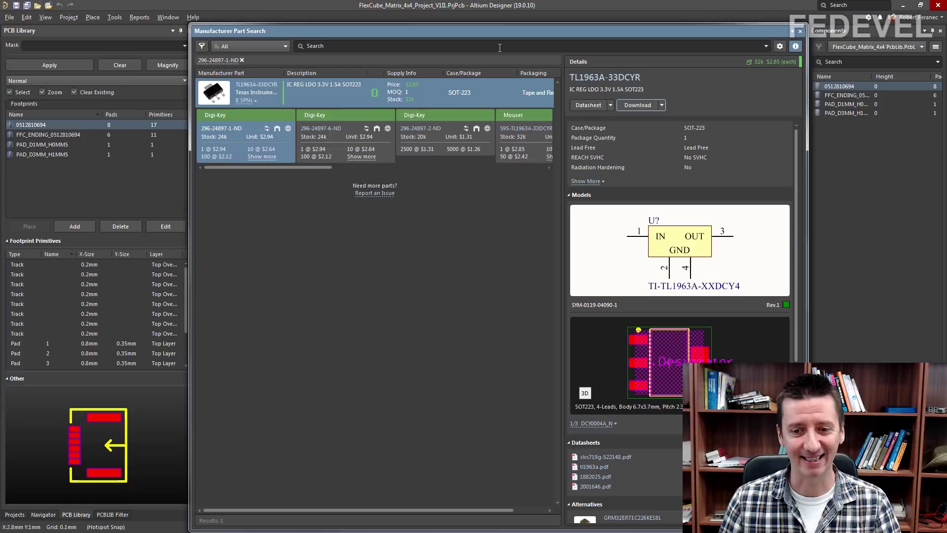
{"action": "left_click_drag", "start_coordinate": [490, 30], "coordinate": [476, 21]}
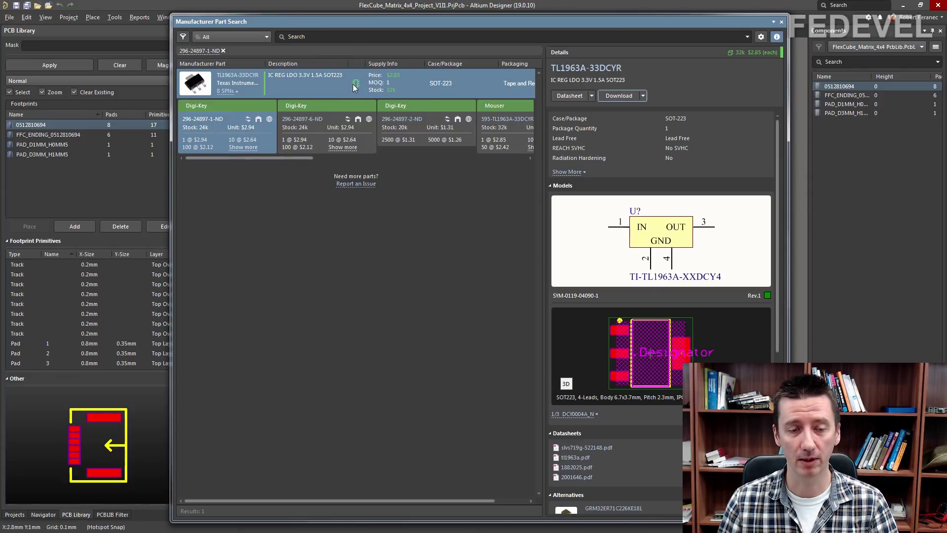
{"action": "left_click", "coordinate": [567, 383]}
{"action": "left_click", "coordinate": [568, 382]}
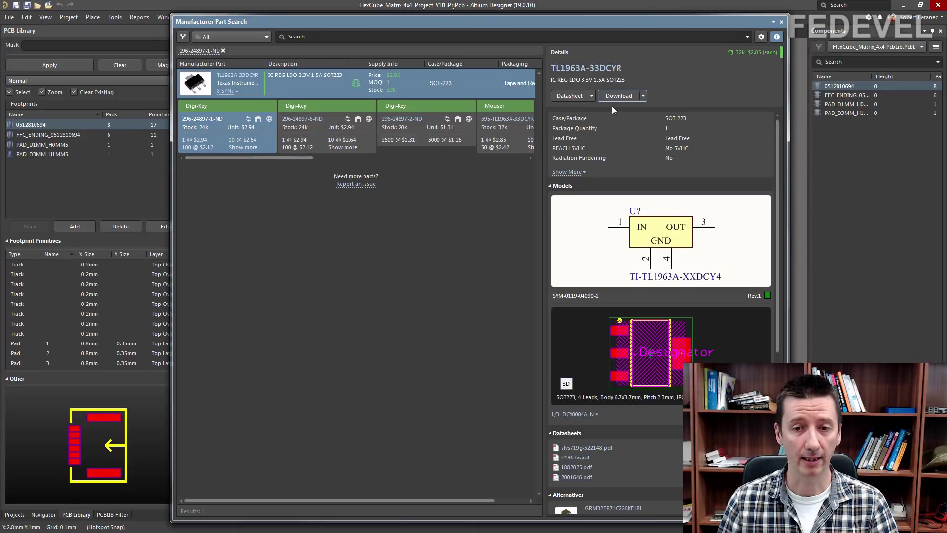
{"action": "left_click", "coordinate": [644, 95]}
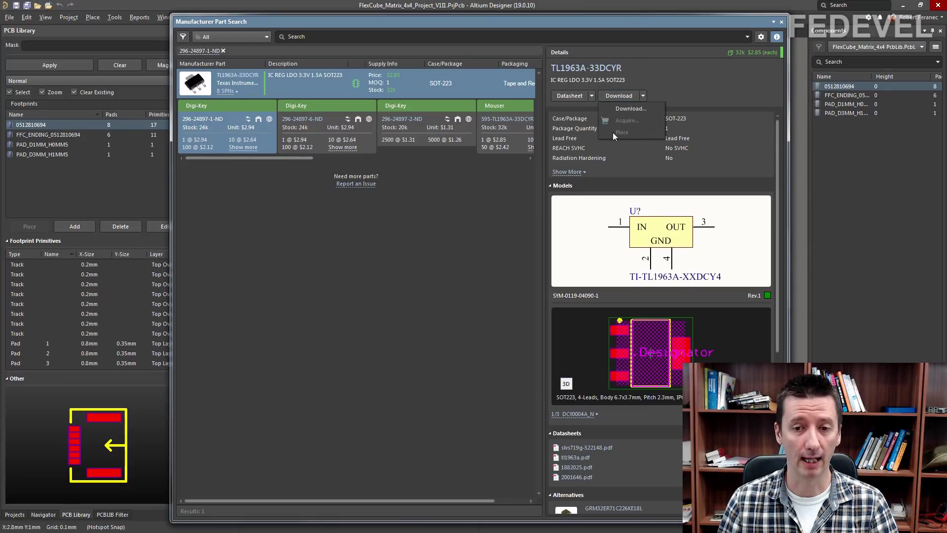
{"action": "left_click", "coordinate": [541, 86]}
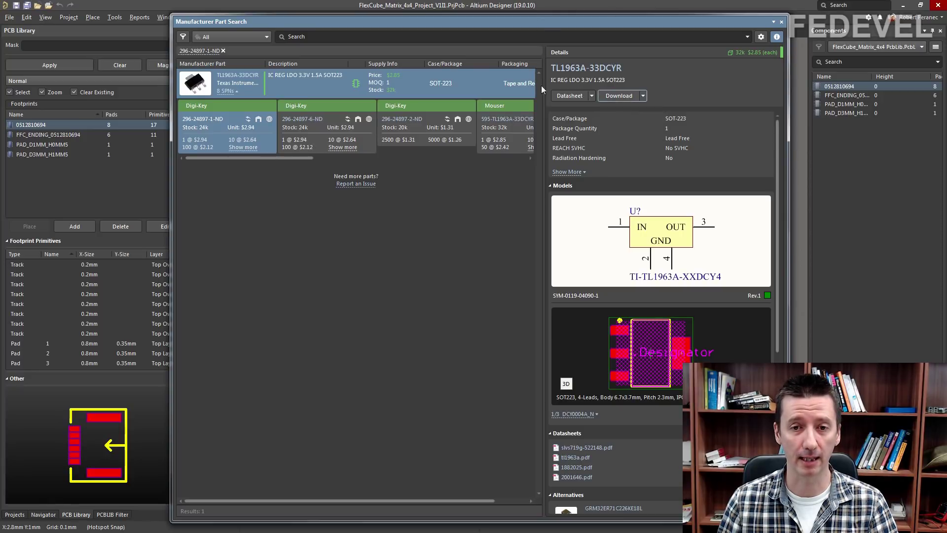
{"action": "mouse_move", "coordinate": [463, 21]}
{"action": "left_mouse_down"}
{"action": "mouse_move", "coordinate": [477, 204]}
{"action": "mouse_move", "coordinate": [442, 55]}
{"action": "left_mouse_up"}
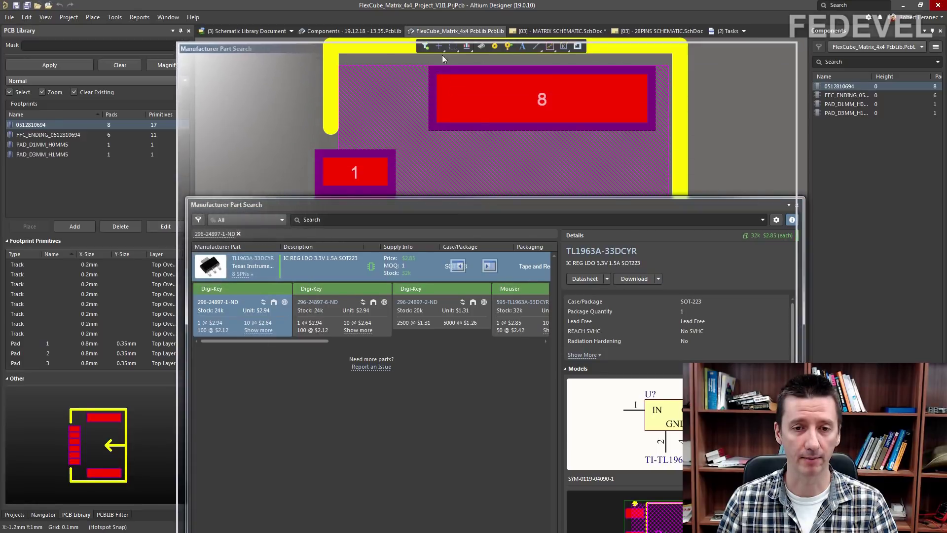
{"action": "left_click", "coordinate": [650, 123]}
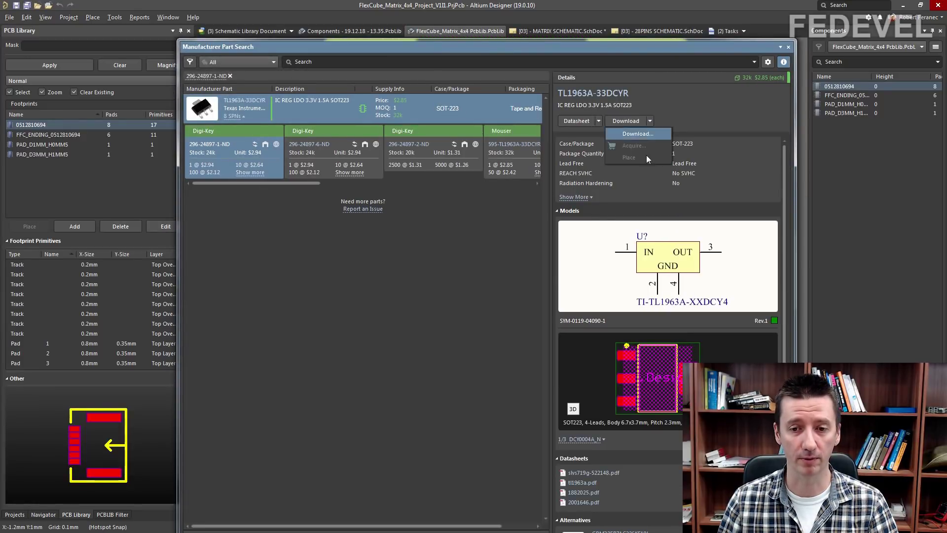
{"action": "left_click", "coordinate": [571, 48]}
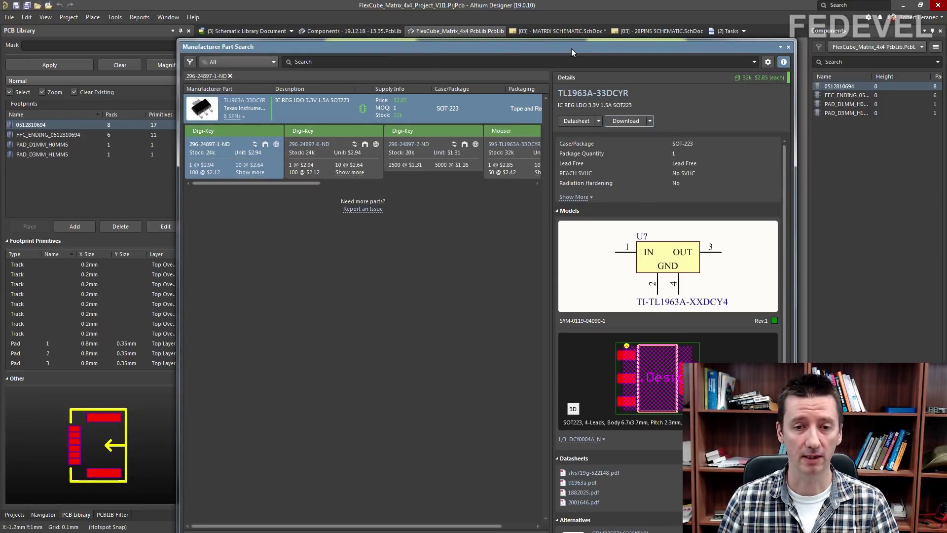